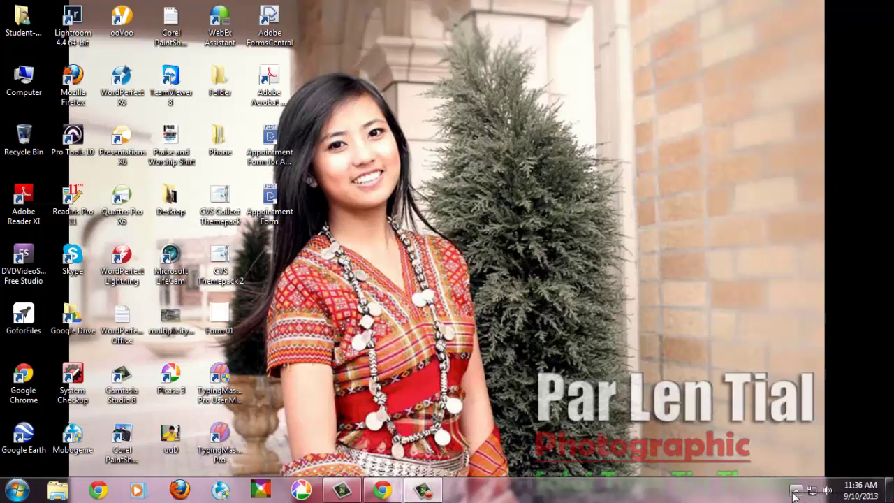
Refresh the desktop and bring the browser with Google Search to the front
right_click(788, 22)
click(771, 59)
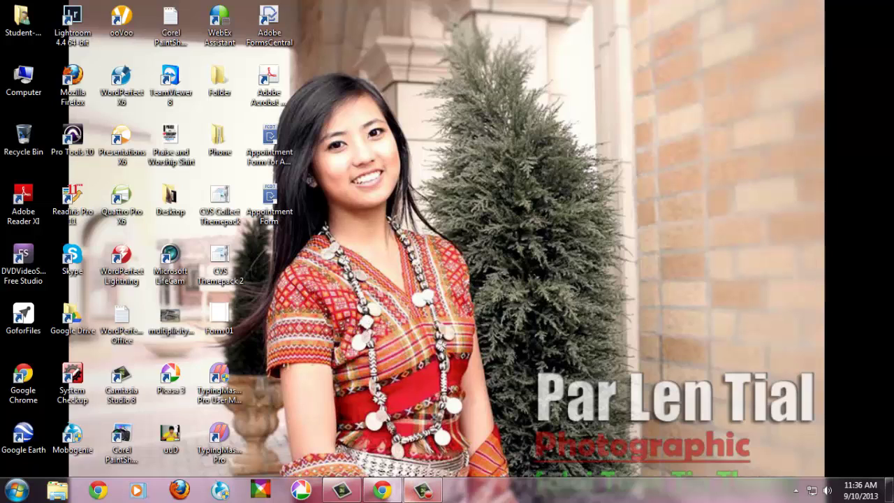
click(389, 480)
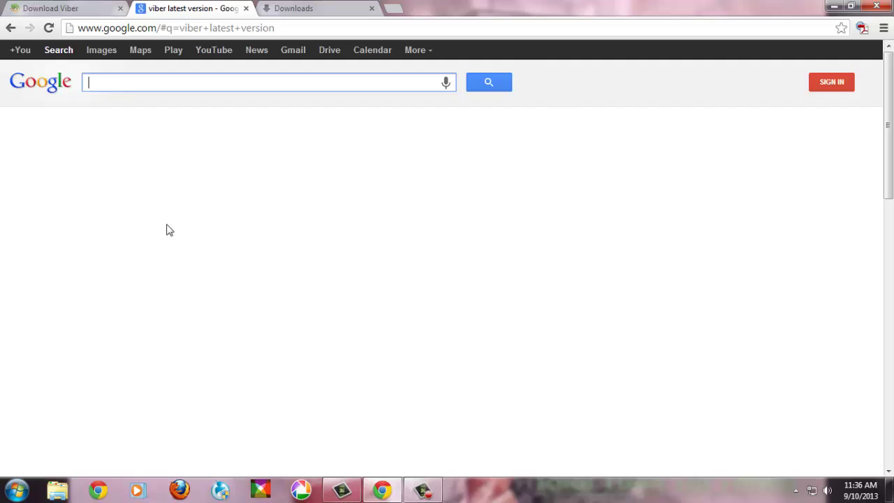
Search Google for 'viber latest version', correcting the typo and picking the suggestion
text(Vera)
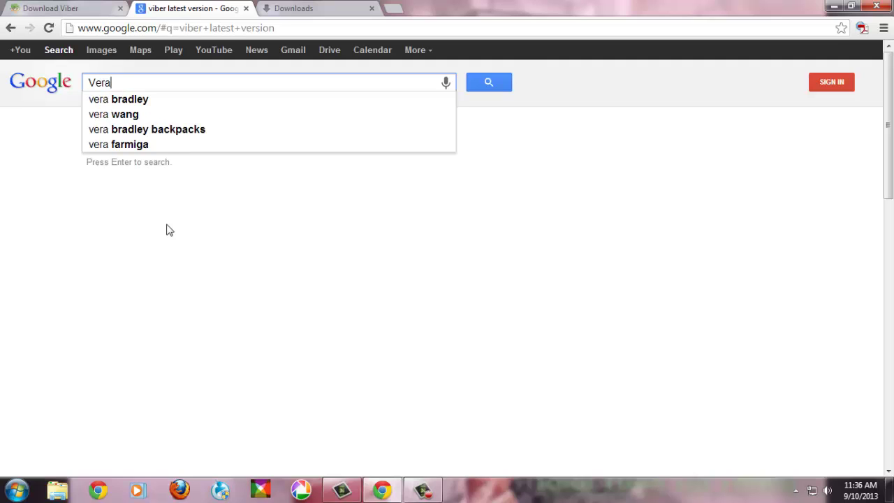
key(BackSpace)
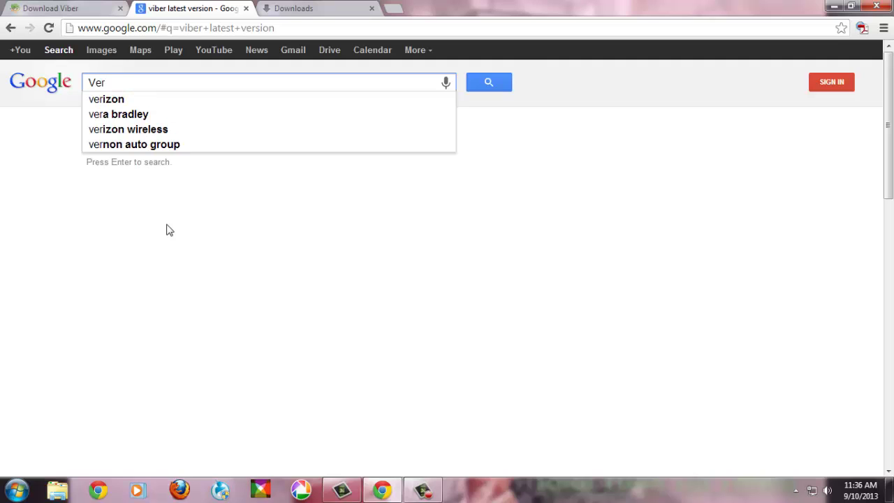
key(BackSpace)
key(BackSpace)
text(i)
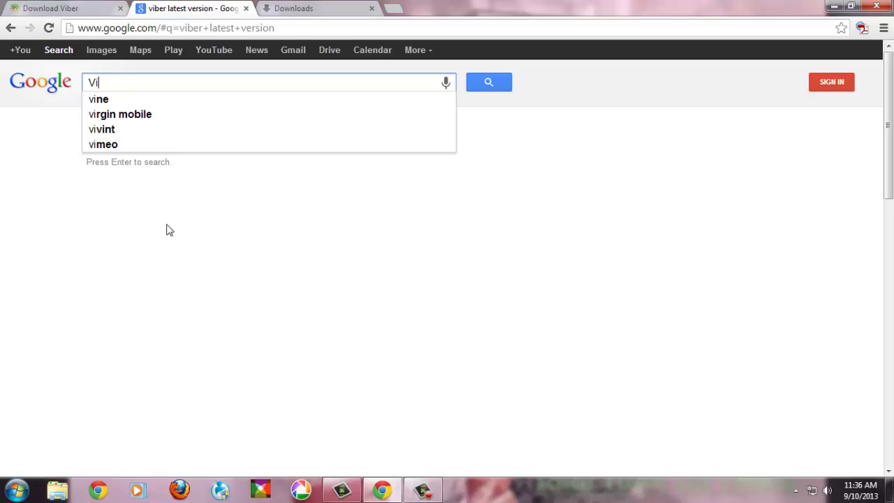
text(ber L)
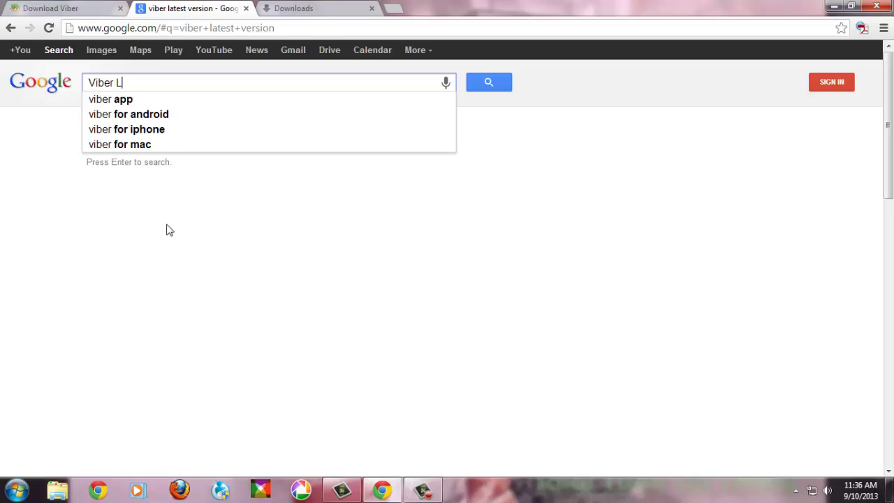
text(astest)
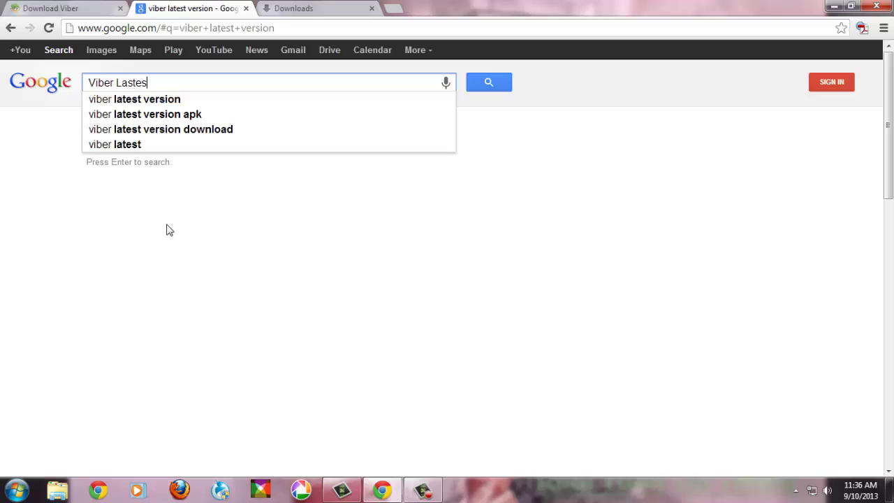
click(149, 100)
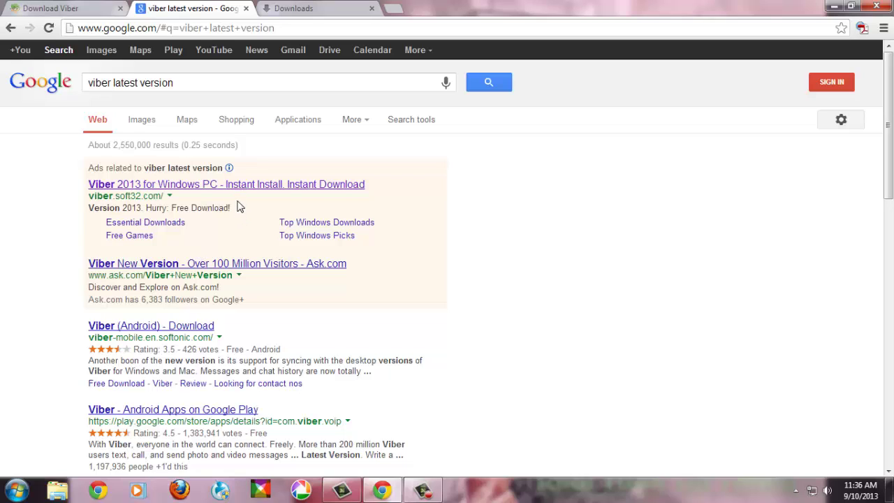
Start the free Viber download from the Soft32 ad, cancel viber setup (1).exe, and open Windows Explorer
click(207, 184)
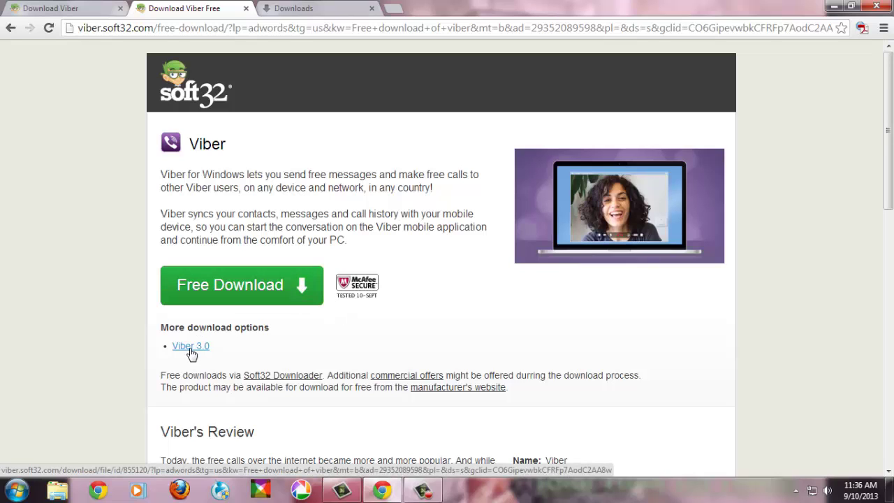
click(234, 296)
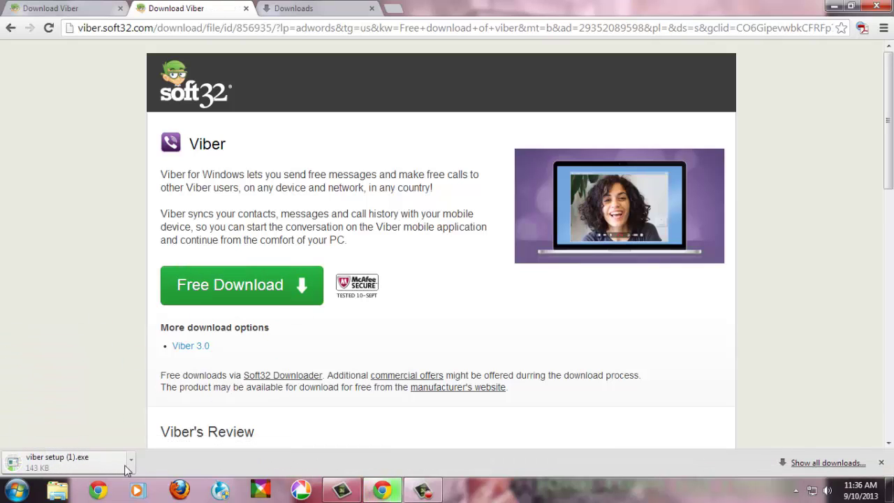
click(132, 462)
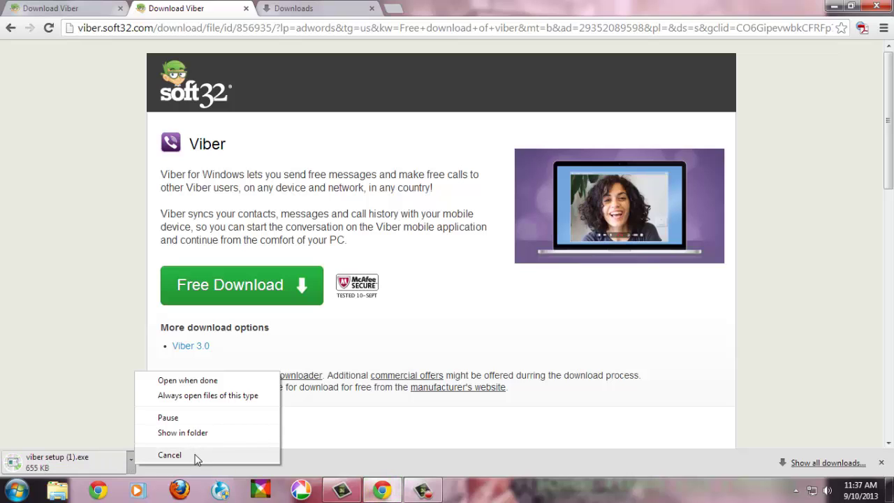
click(196, 457)
click(129, 461)
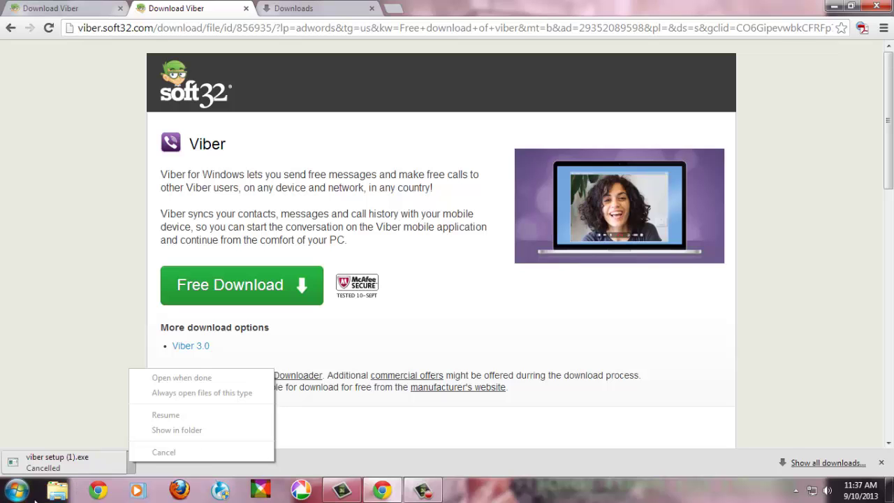
click(58, 493)
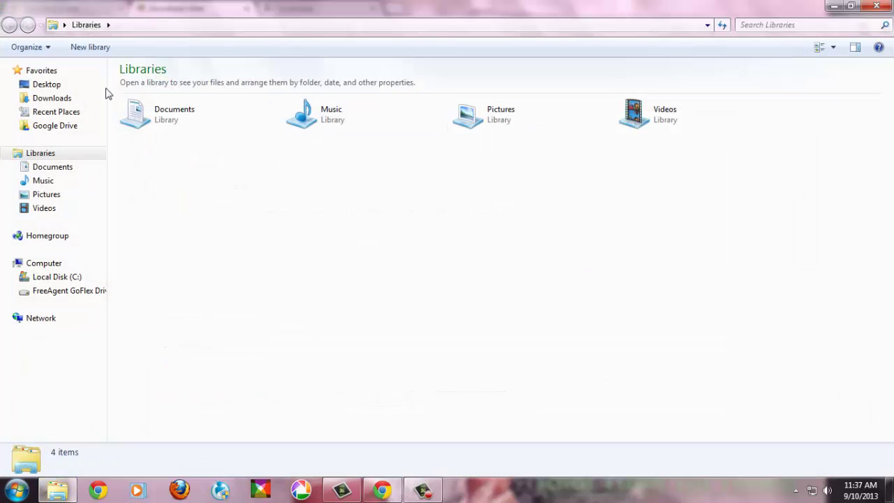
Run the viber setup file from the Downloads folder
click(56, 102)
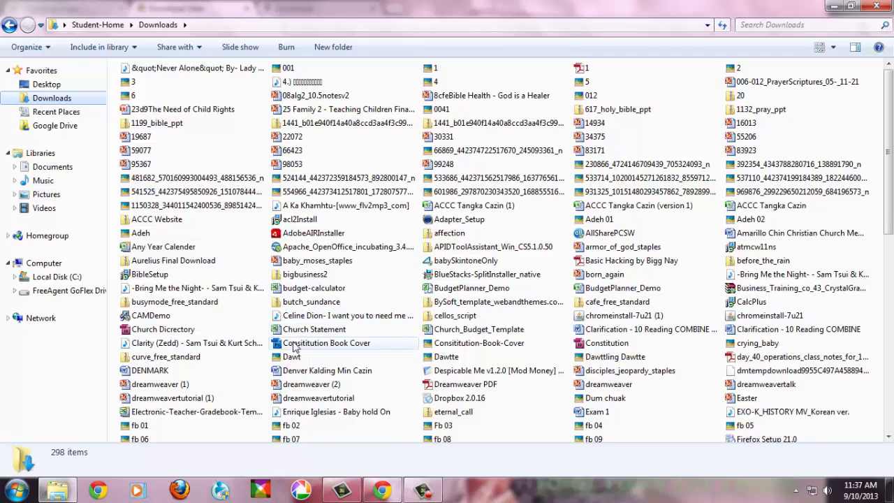
click(554, 306)
key(v)
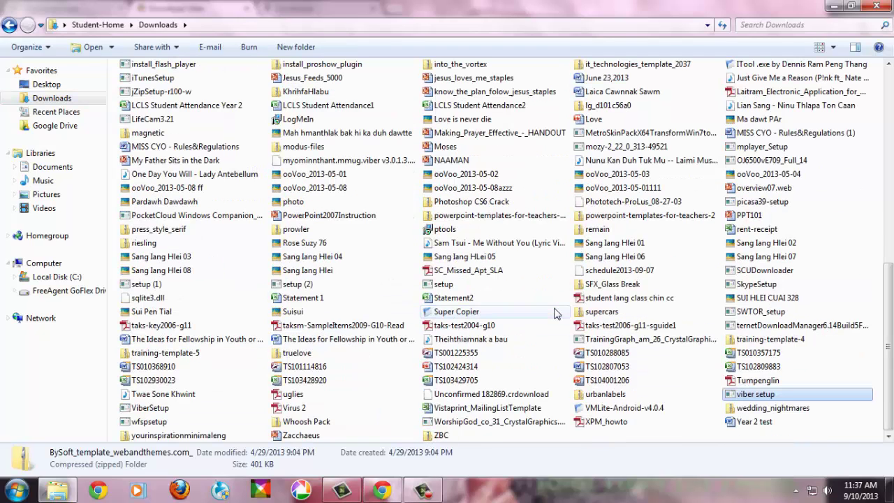
click(761, 410)
click(755, 396)
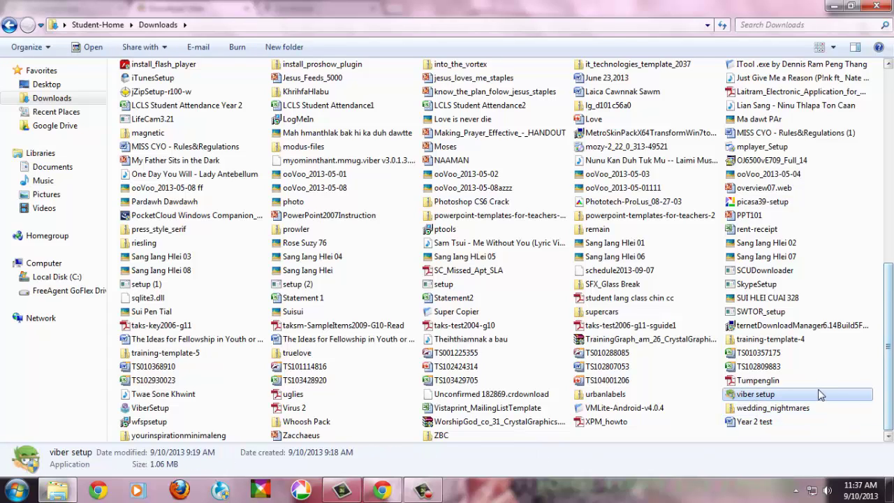
double_click(760, 395)
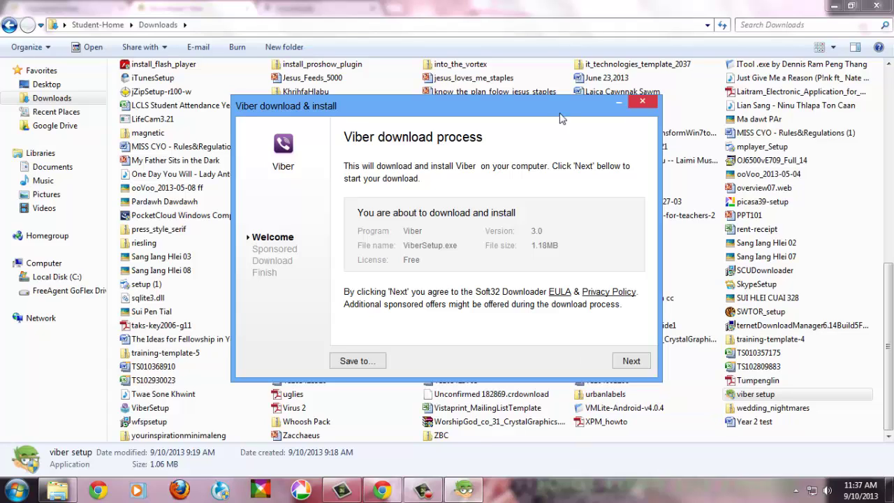
Move past the Soft32 Downloader welcome page and skip all the AVG offers
click(635, 364)
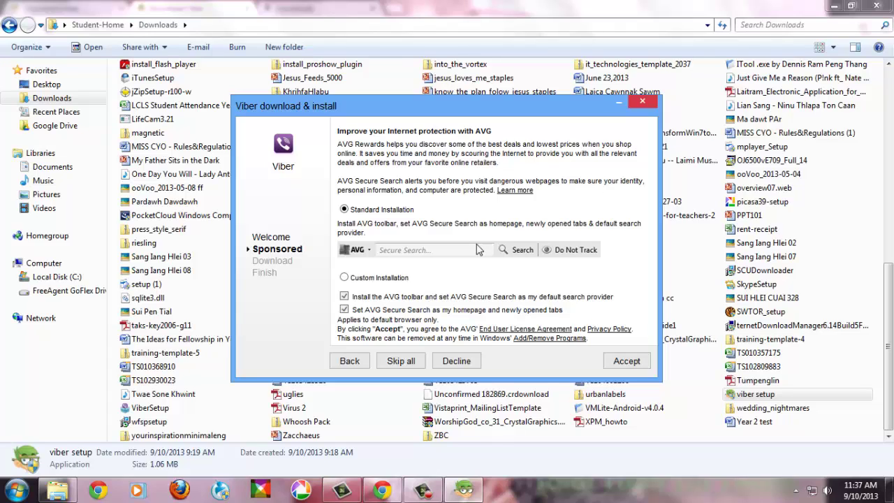
click(407, 363)
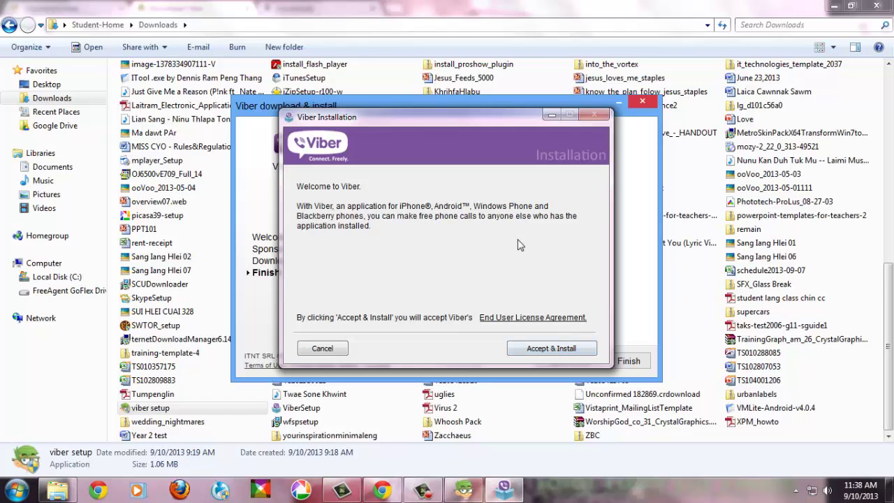
Accept the Viber licence agreement and install Viber
click(573, 355)
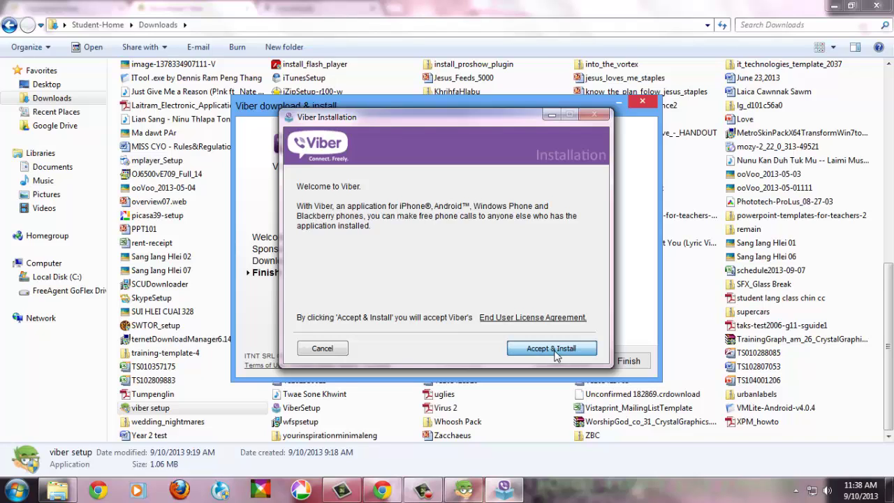
click(557, 355)
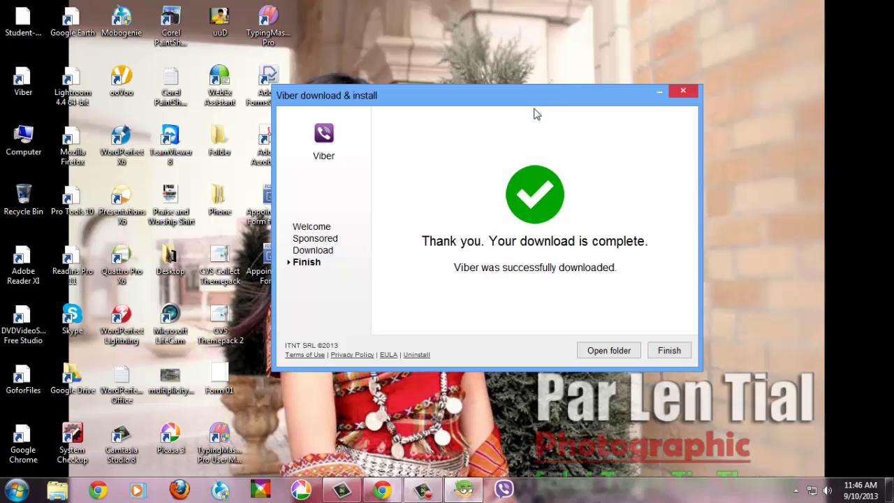
Move the installer window aside and finish the wizard to launch Viber
drag(366, 96, 459, 84)
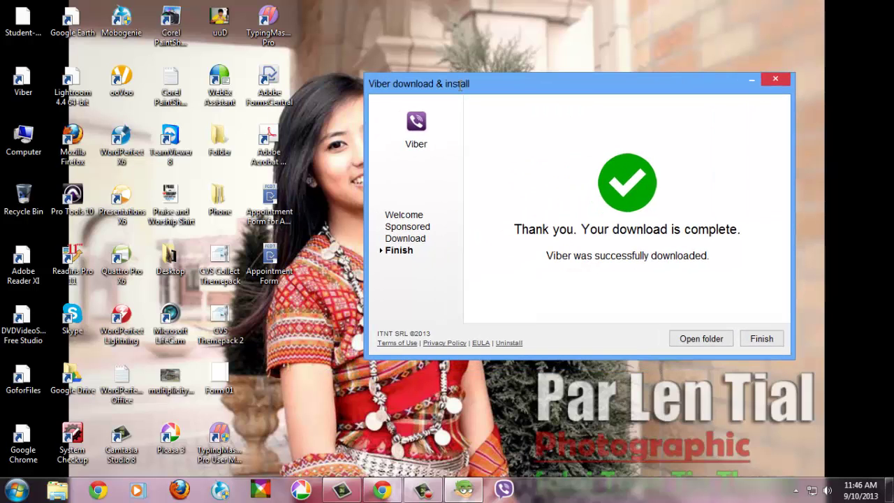
click(756, 340)
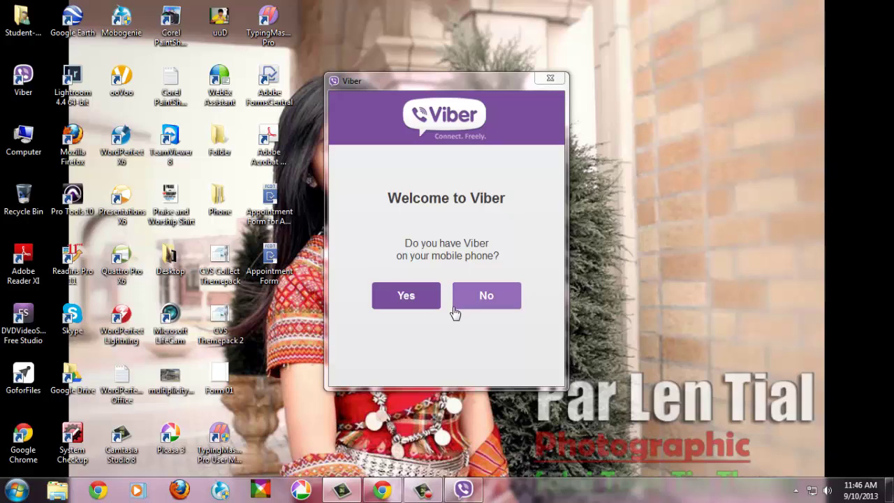
Confirm Viber is on the phone, then enter the mobile number and the texted activation code
click(409, 295)
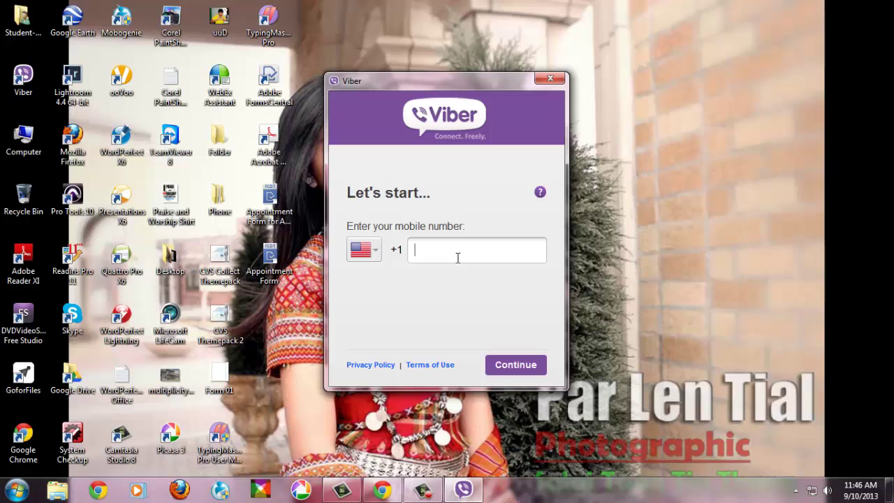
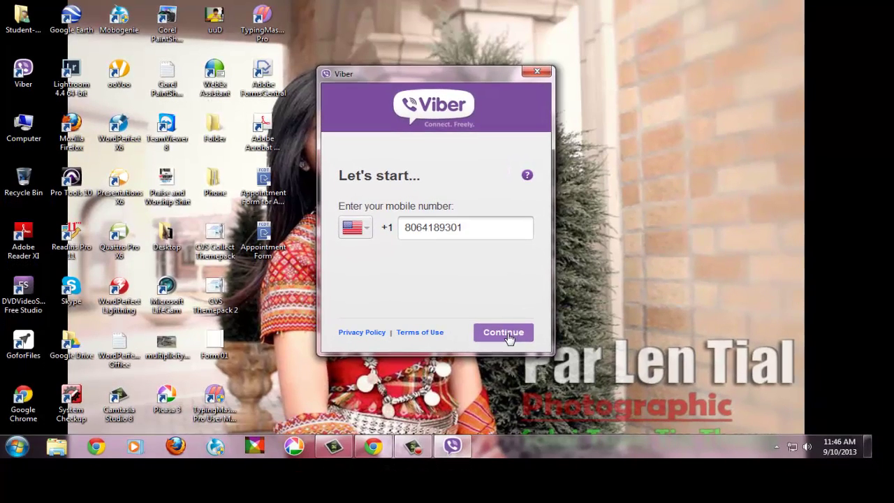
click(509, 348)
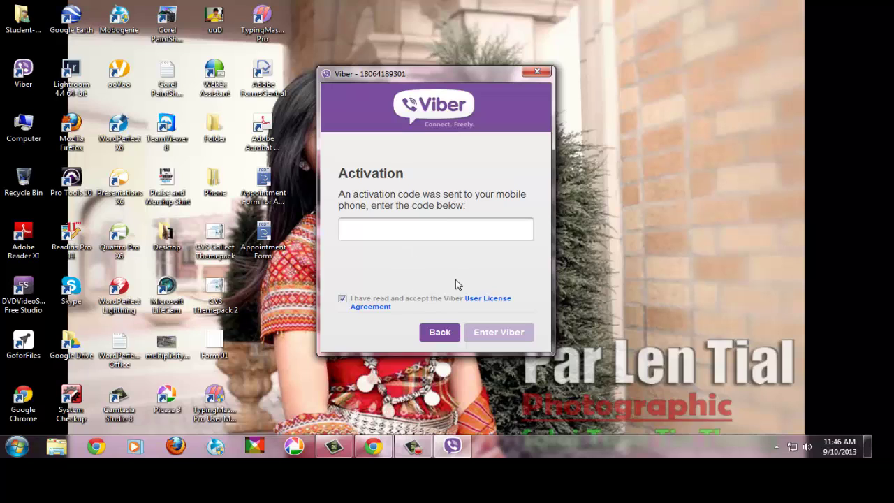
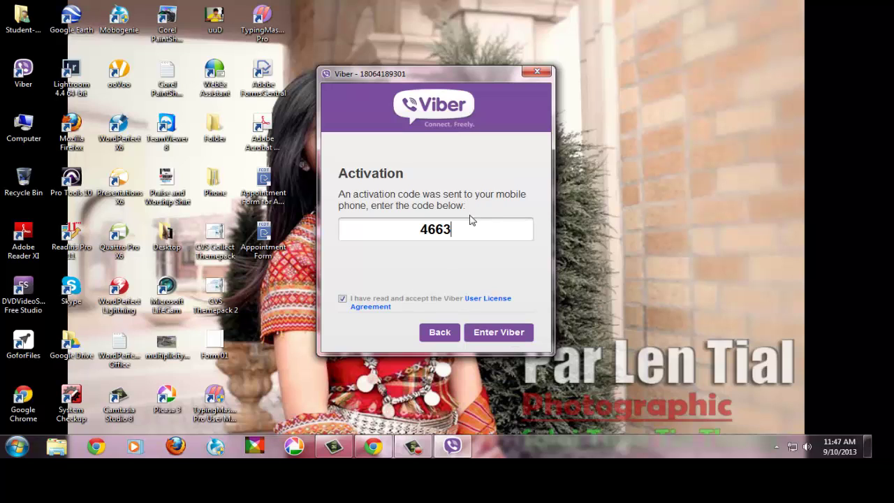
drag(457, 229, 428, 229)
click(512, 336)
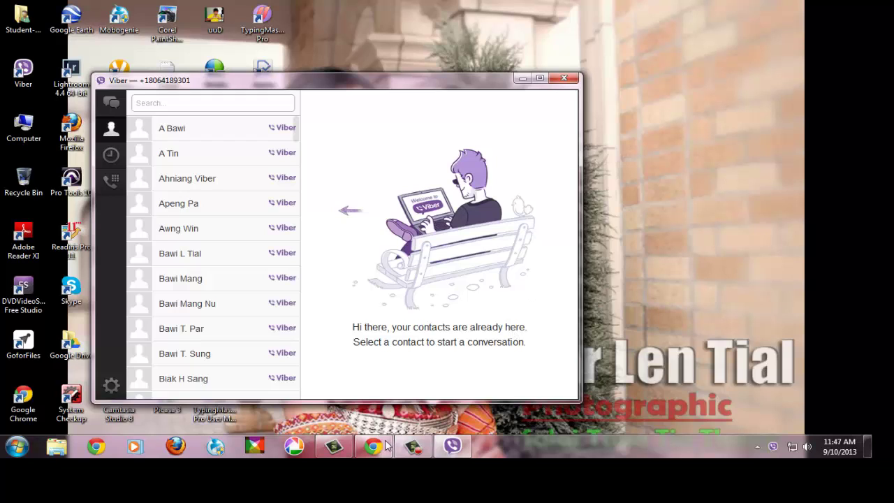
Scroll through the full contacts list, then switch to Recents
click(412, 450)
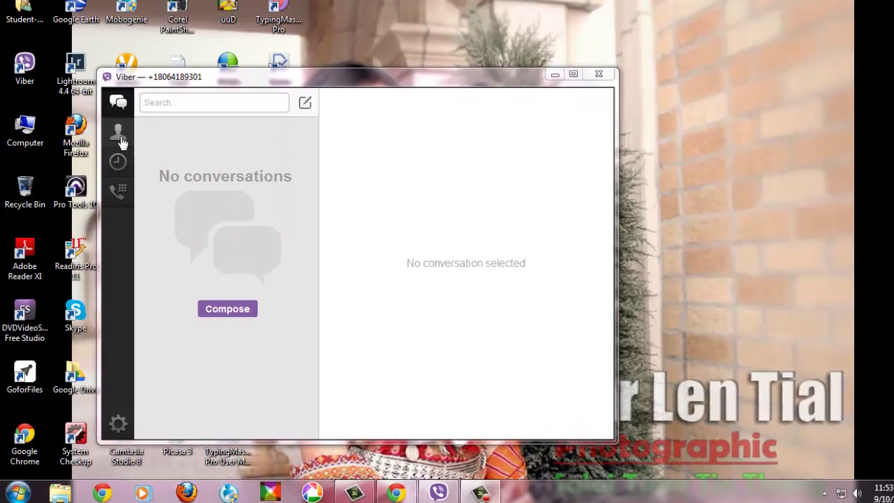
click(119, 136)
scroll(200, 203, down, 5)
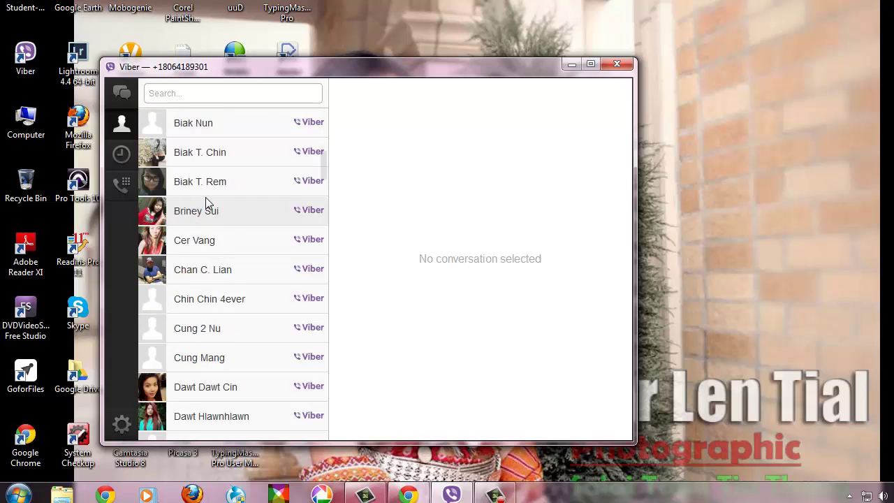
scroll(206, 198, down, 20)
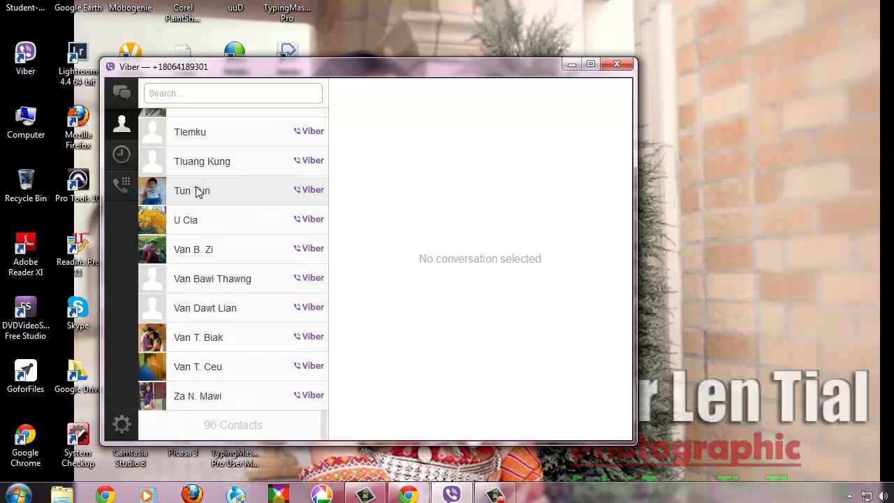
scroll(196, 190, up, 6)
scroll(194, 190, down, 6)
scroll(190, 187, up, 6)
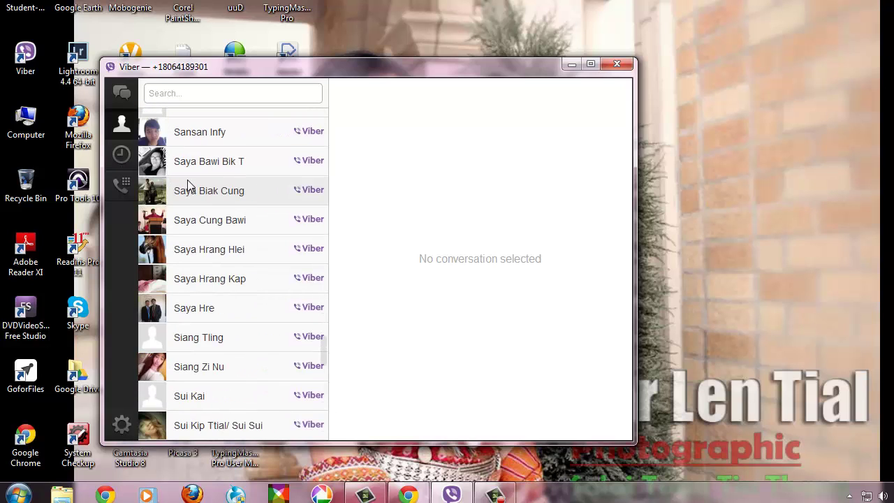
scroll(188, 185, up, 18)
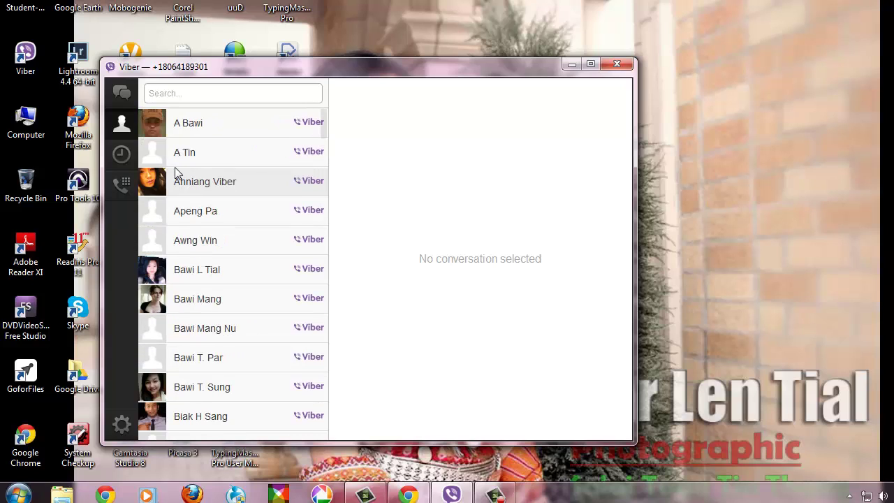
click(122, 155)
Open the dial pad and scroll through its country-code list
click(123, 190)
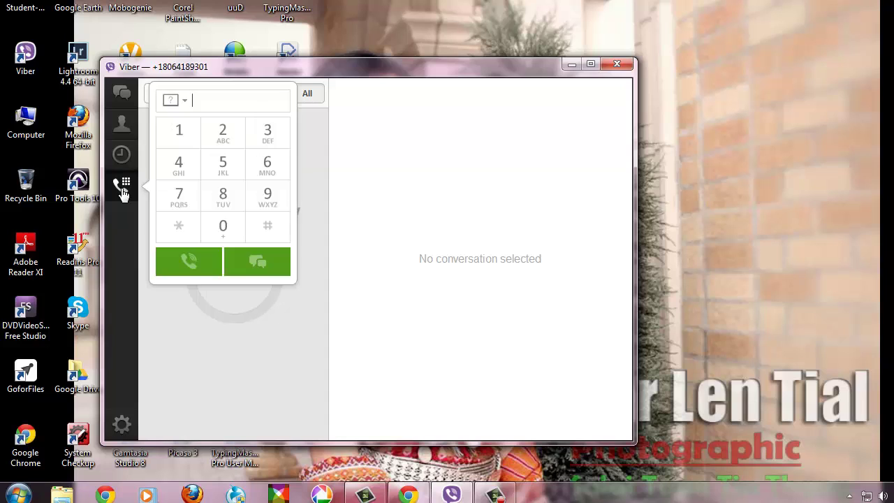
click(186, 104)
scroll(211, 201, down, 10)
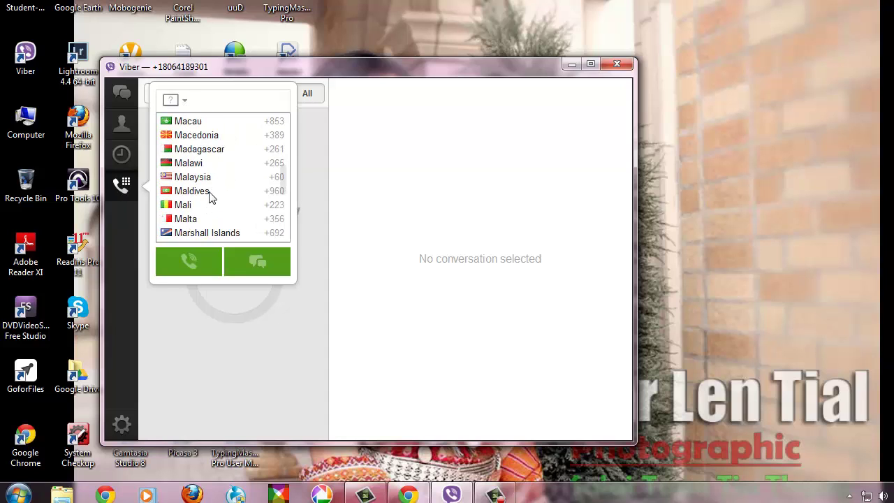
scroll(216, 178, down, 20)
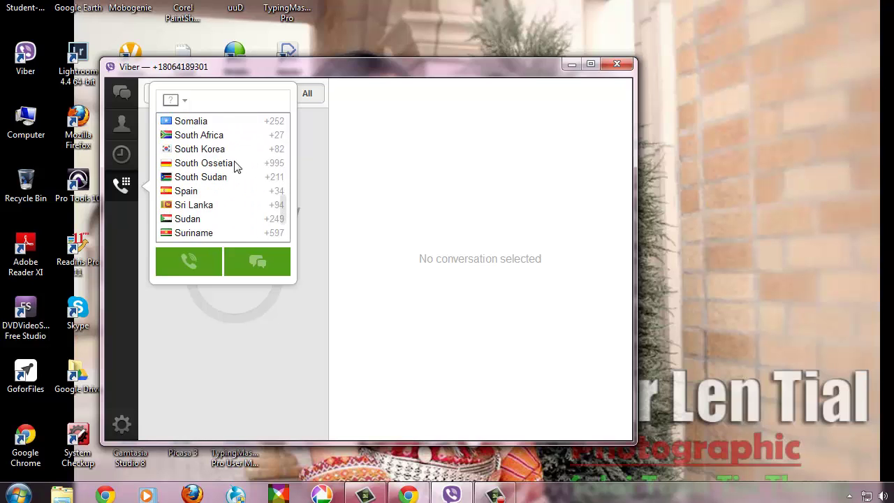
scroll(221, 174, down, 20)
scroll(214, 179, up, 20)
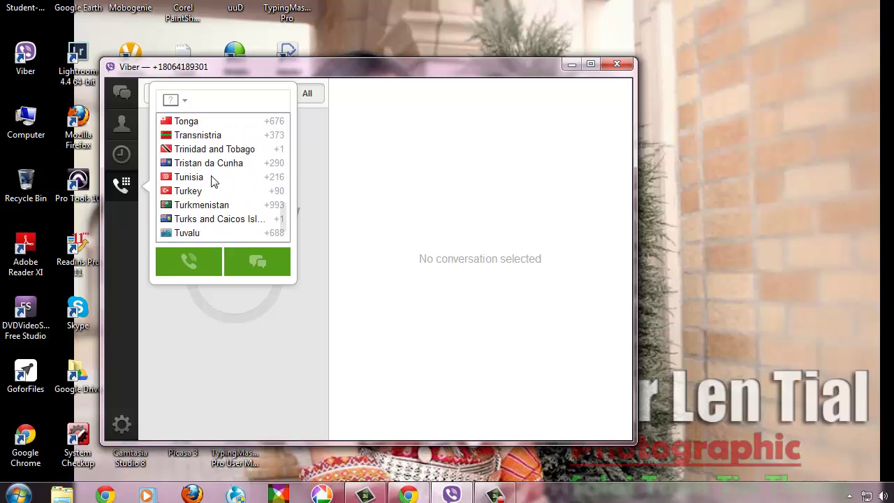
scroll(212, 181, up, 20)
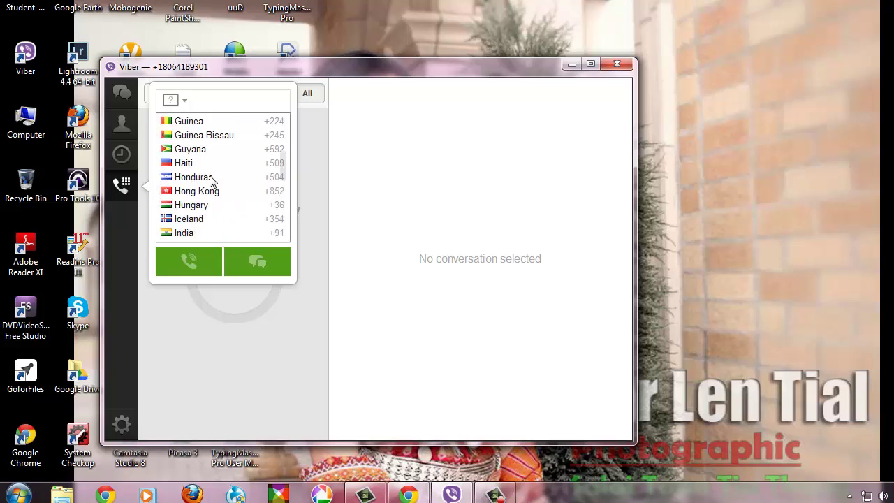
scroll(212, 180, up, 20)
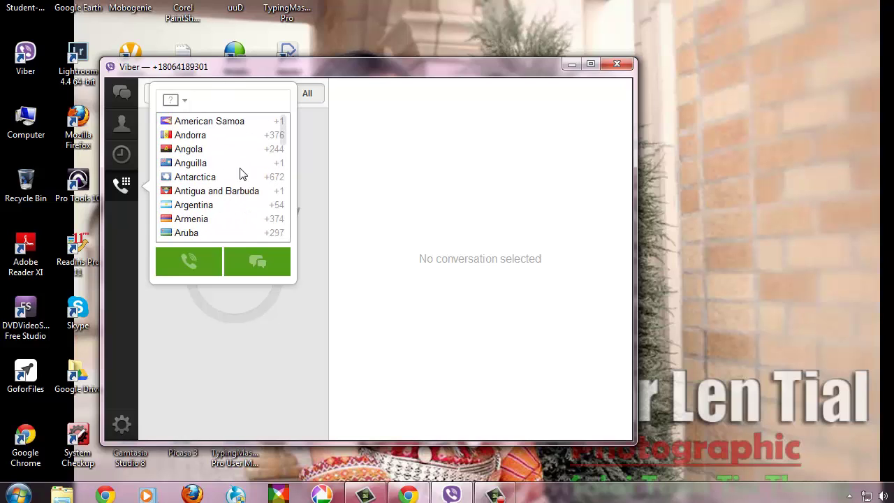
Send the message 'hi' to the third contact in the Contacts list
click(122, 93)
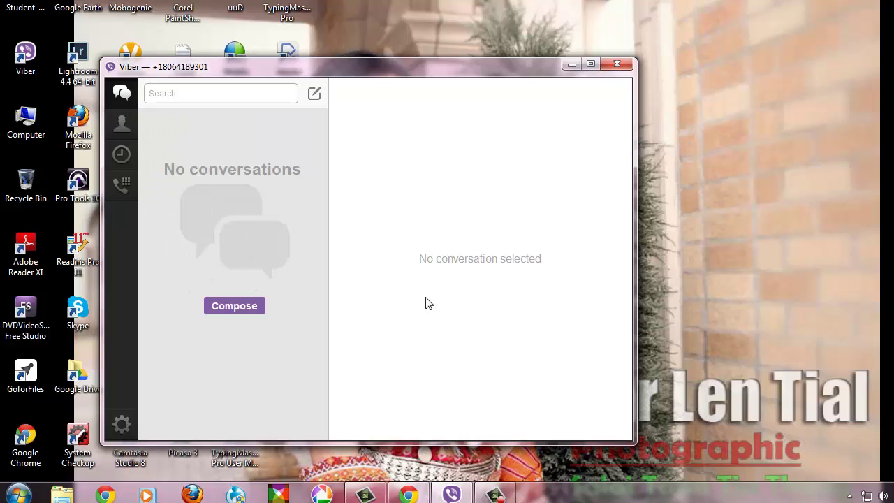
click(121, 123)
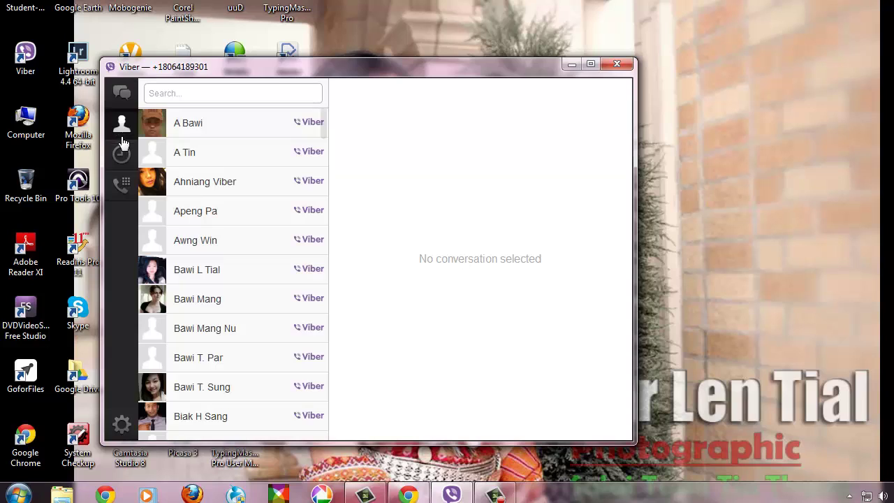
click(256, 189)
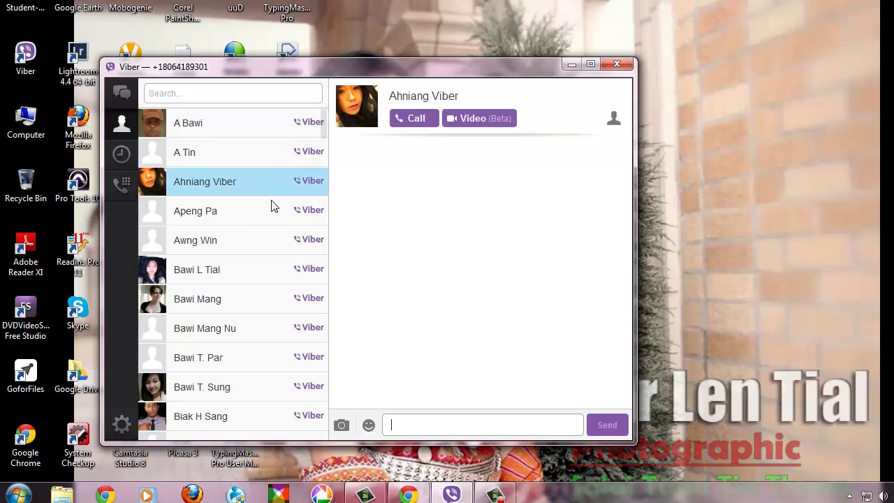
text(hi)
key(Return)
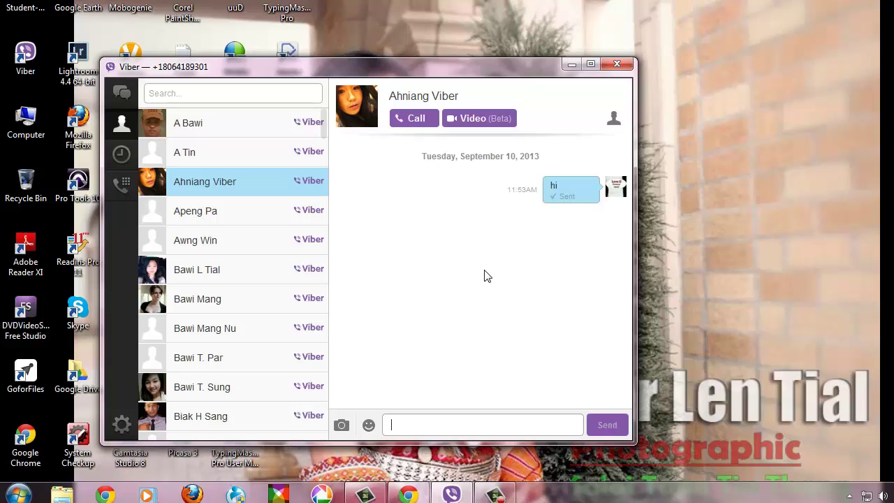